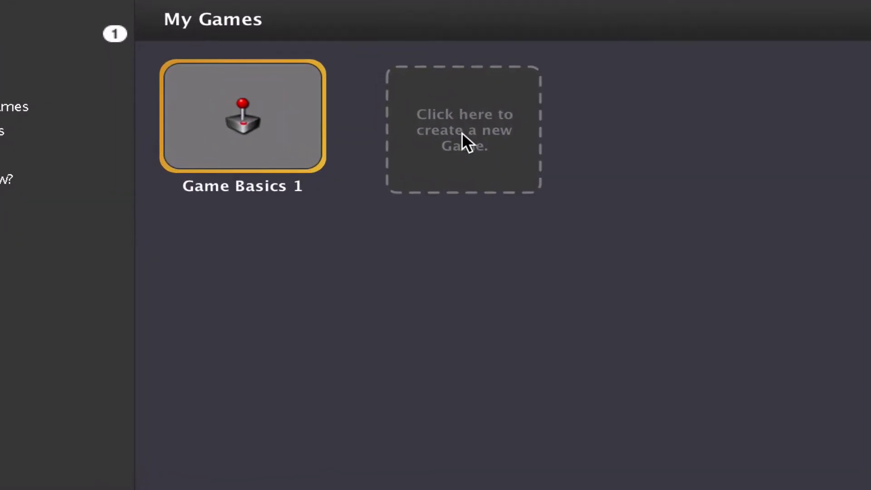
# - Start creating a new game from the Blank Game option
pyautogui.click(466, 135)
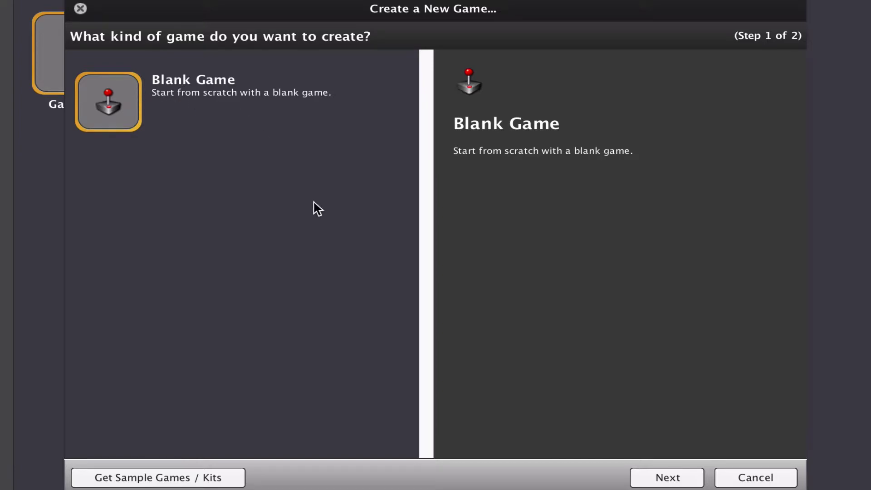
# - Create the blank game 'Test Game' with an 800 × 600 pixel screen
pyautogui.click(678, 480)
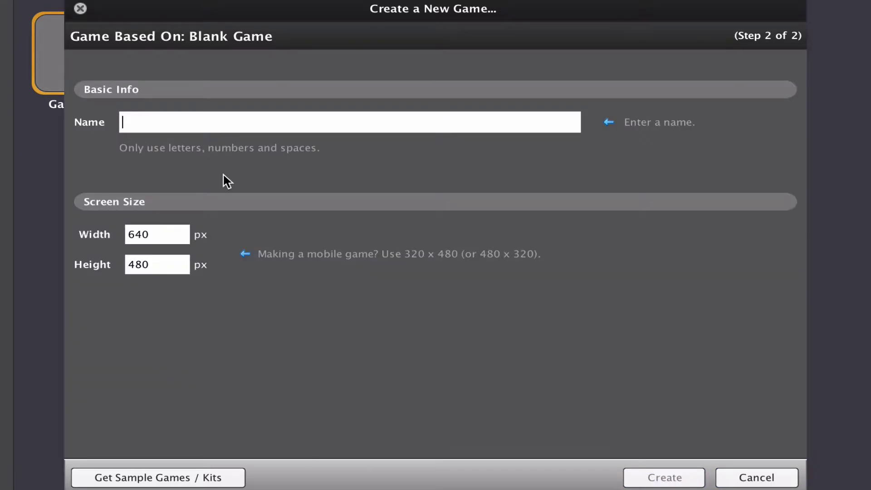
pyautogui.write('Test Game')
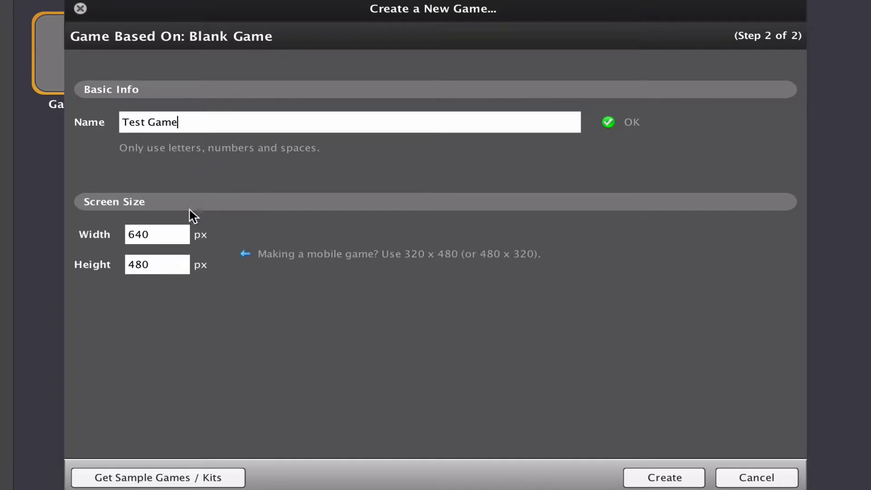
pyautogui.moveTo(165, 236); pyautogui.dragTo(84, 234)
pyautogui.write('800')
pyautogui.press('Tab')
pyautogui.write('600')
pyautogui.click(663, 478)
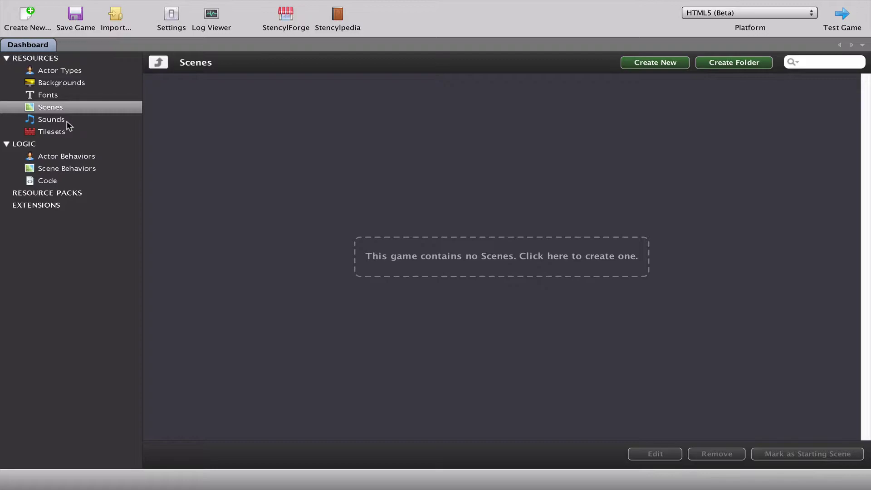
# - Browse the empty Actor Types and Backgrounds lists on the dashboard
pyautogui.click(66, 71)
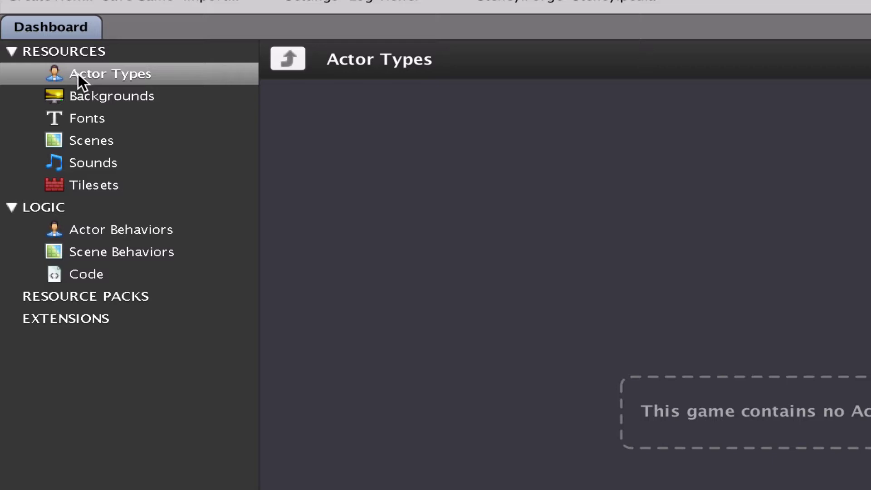
pyautogui.click(86, 98)
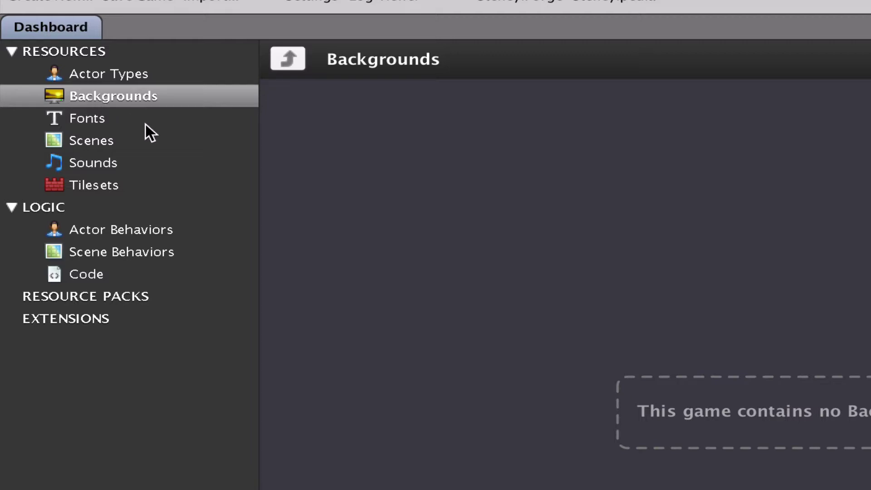
# - Look through the empty Fonts, Scenes, Sounds and Tilesets lists
pyautogui.click(132, 113)
pyautogui.click(165, 138)
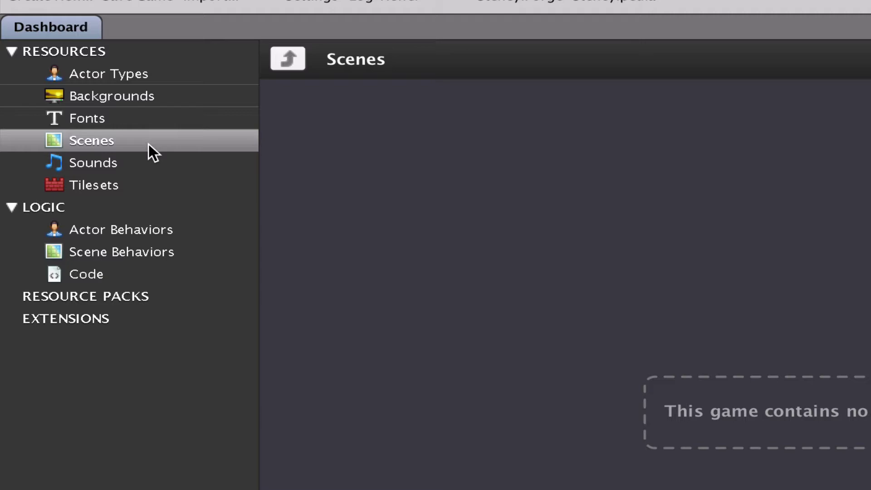
pyautogui.click(148, 166)
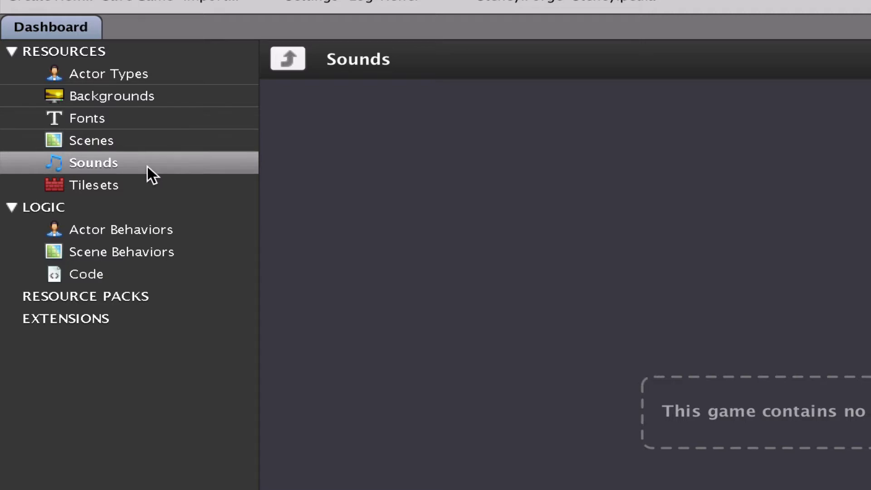
pyautogui.click(145, 184)
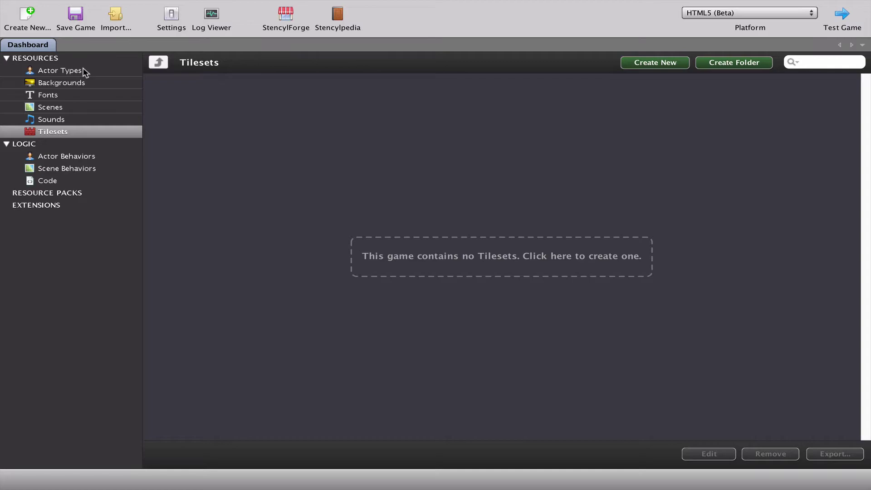
# - Sort StencylForge actor types by most downloads and download the Stencyl Book Monkey
pyautogui.click(284, 19)
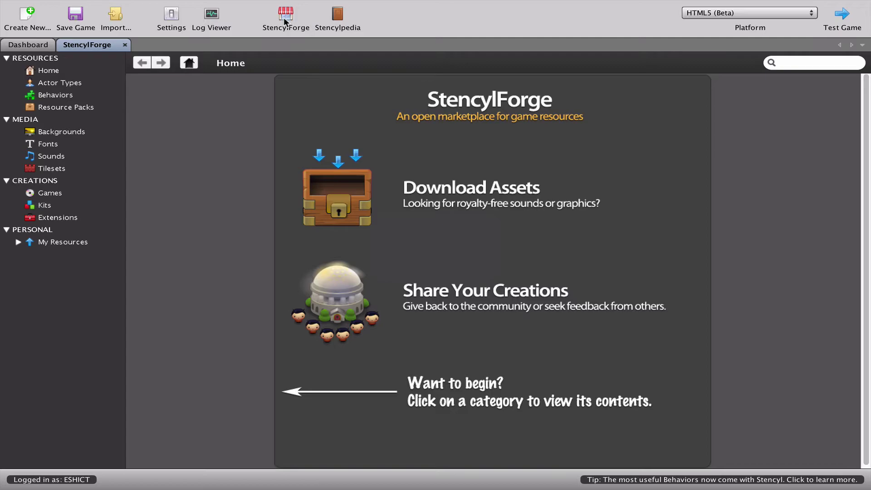
pyautogui.click(50, 83)
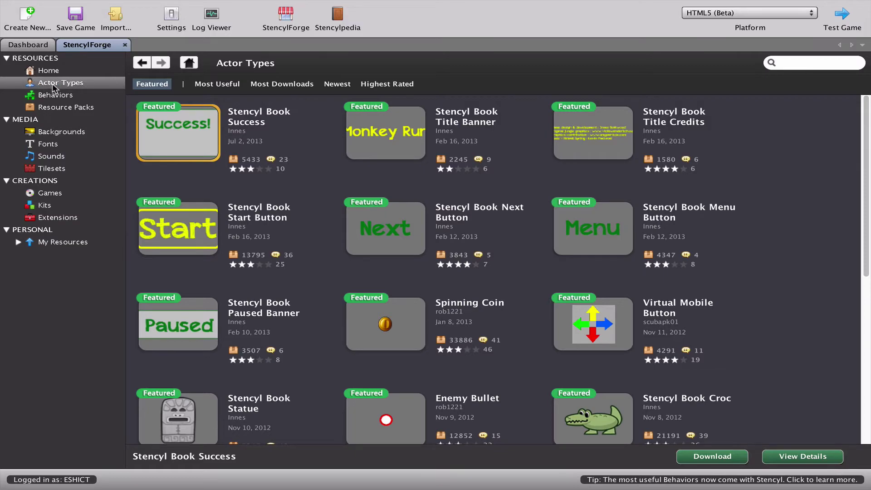
pyautogui.click(282, 84)
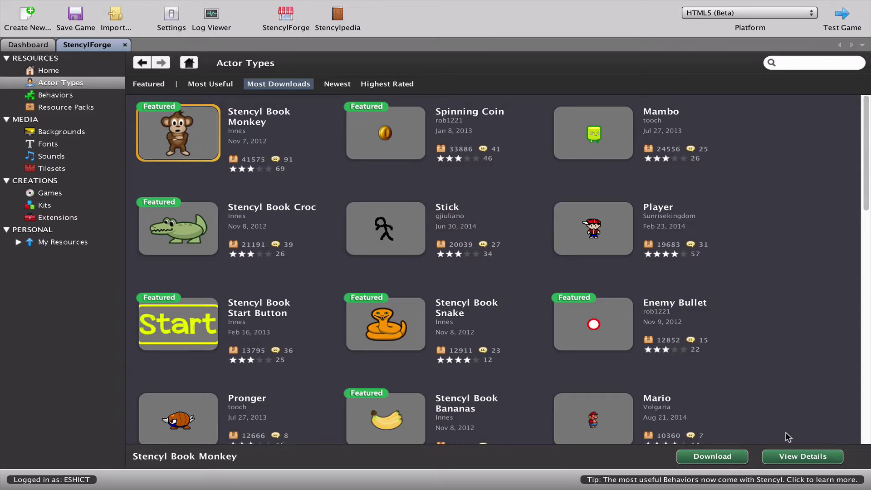
pyautogui.click(725, 454)
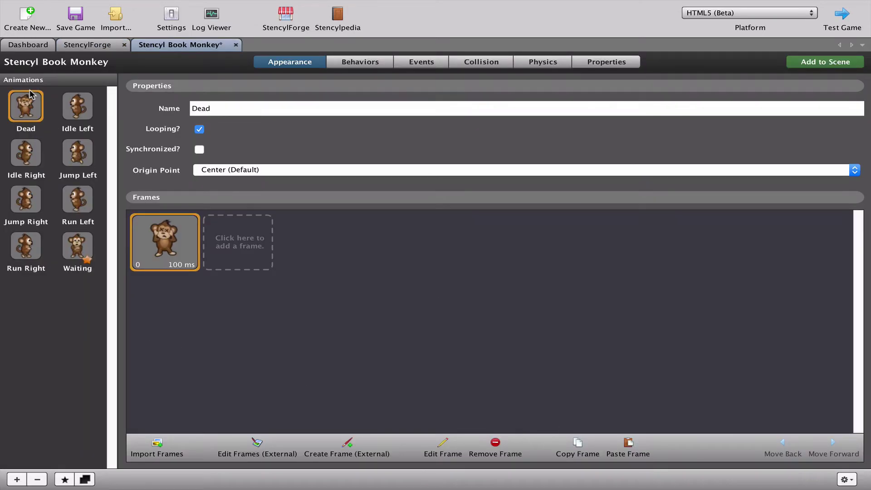
# - Preview the monkey's Waiting animation, download the Spinning Coin actor, then list Forge tilesets
pyautogui.click(82, 245)
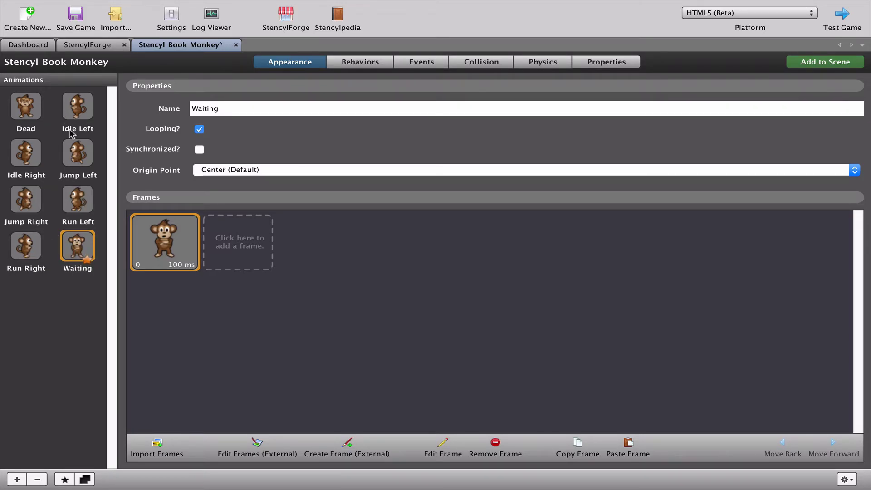
pyautogui.click(88, 48)
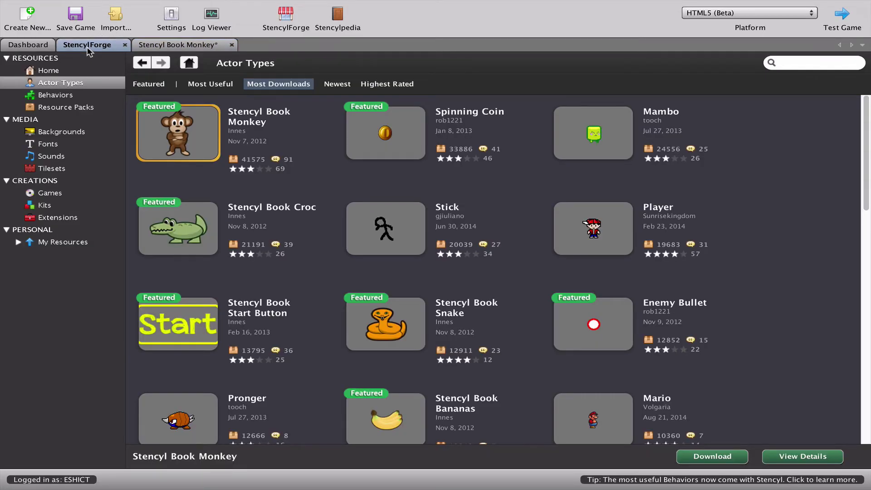
pyautogui.click(384, 135)
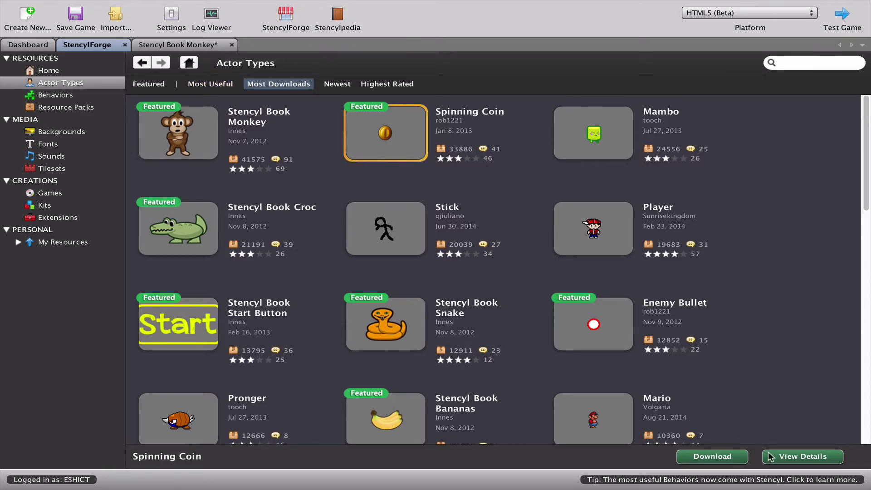
pyautogui.click(721, 458)
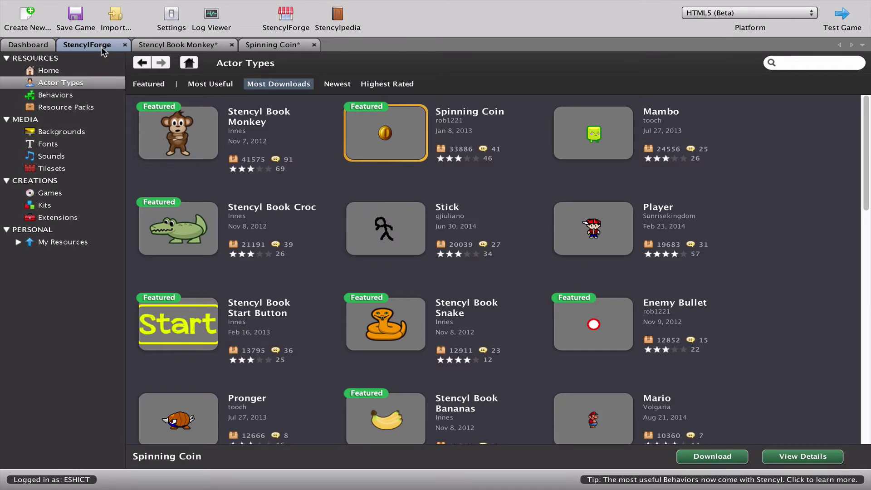
pyautogui.click(49, 172)
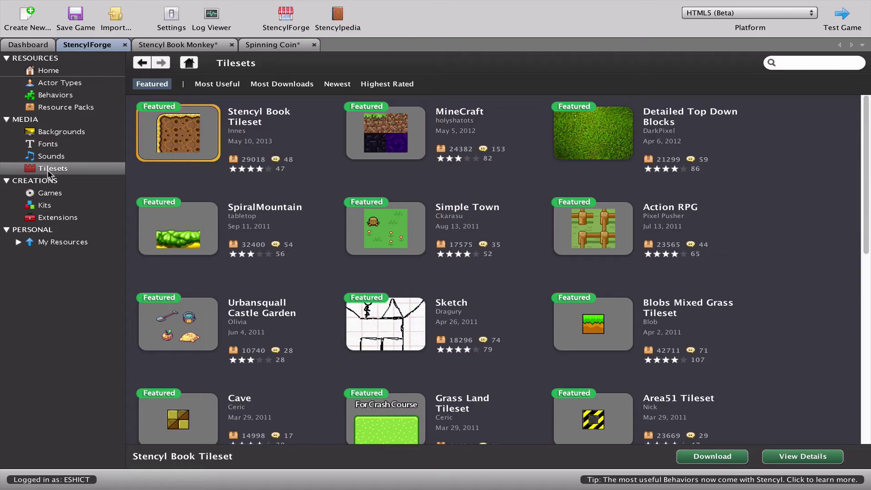
# - Pick the Grass Land Tileset (rated 4.3, 61824 downloads) from the Forge grid and view its details
pyautogui.scroll(-1, 451, 301)
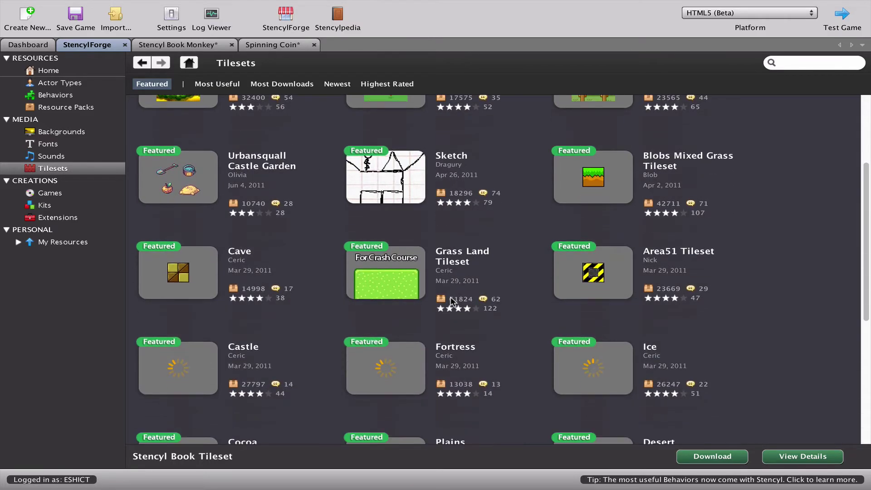
pyautogui.scroll(2, 453, 301)
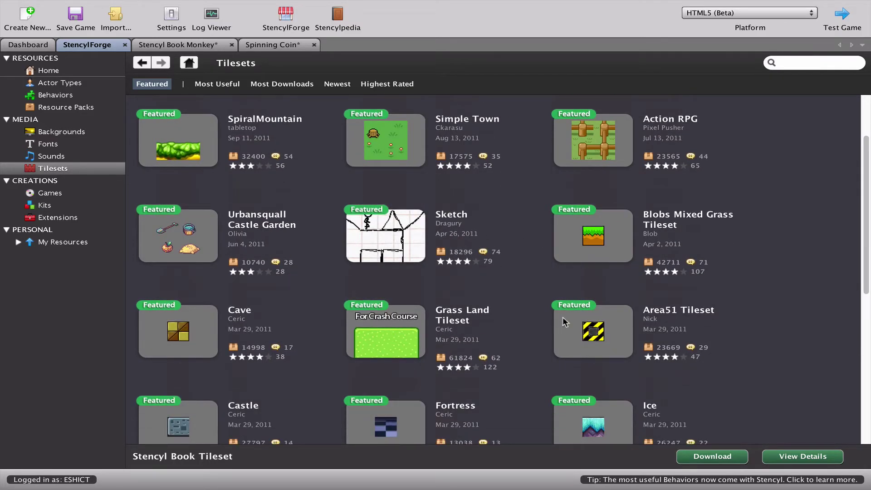
pyautogui.click(387, 348)
pyautogui.scroll(-1, 386, 348)
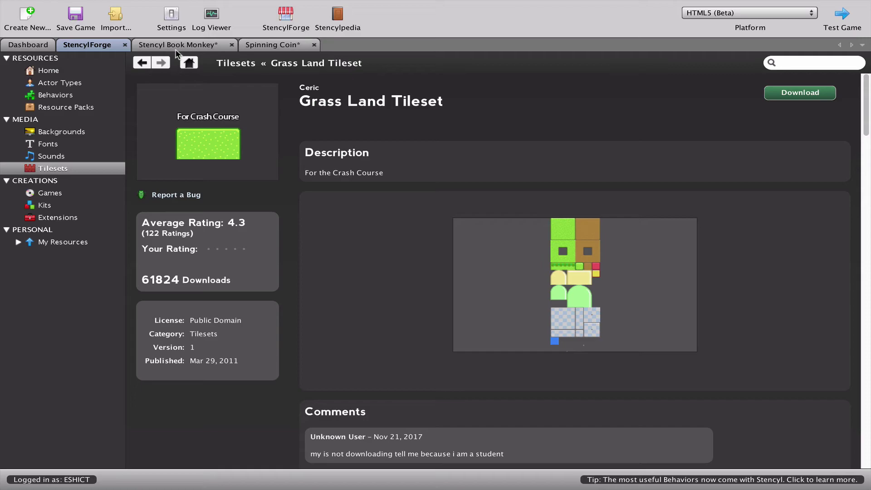
# - Close the StencylForge tab and switch to the Spinning Coin actor editor
pyautogui.click(125, 45)
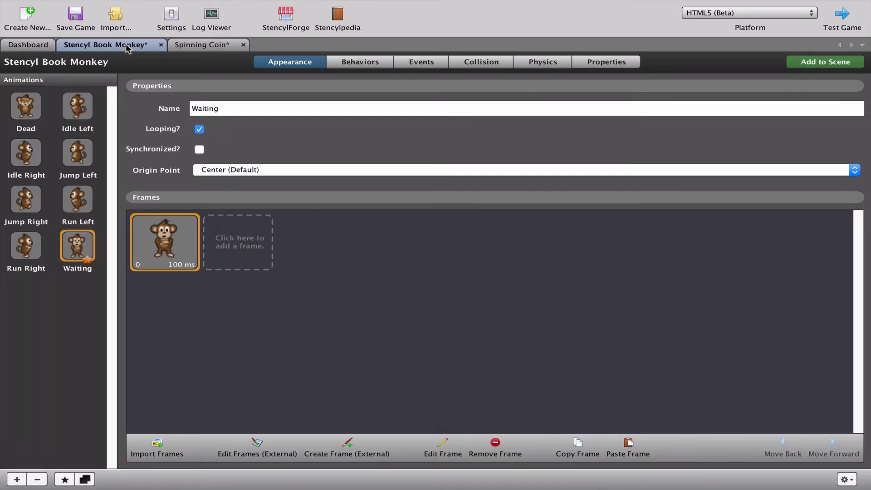
pyautogui.click(210, 45)
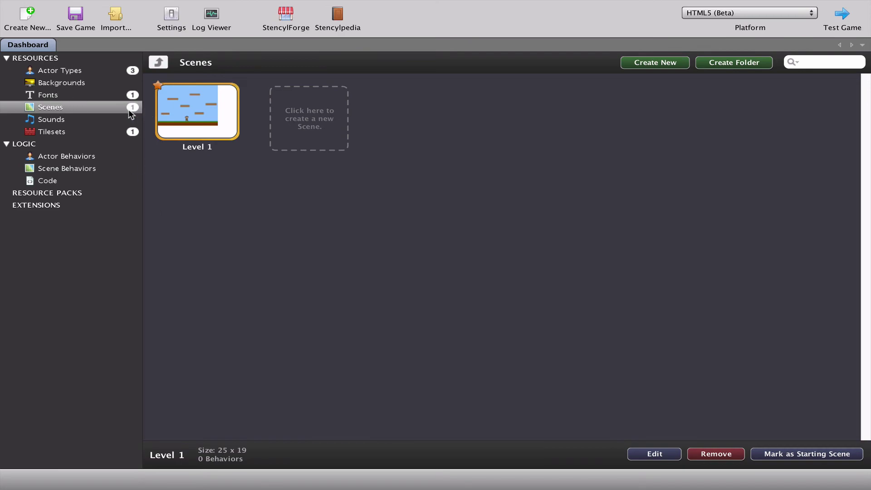
# - Review the imported tileset, the Level 1 scene, and actor types Block2, Block3 and Monkey
pyautogui.click(71, 133)
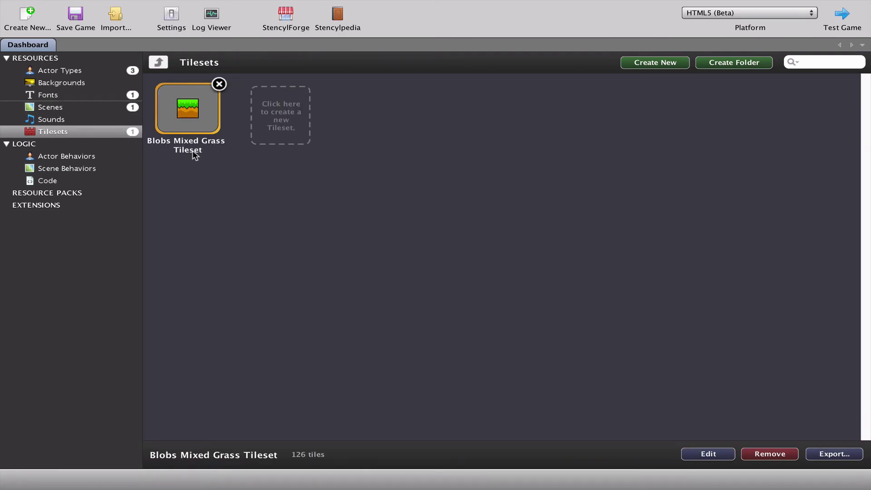
pyautogui.click(90, 109)
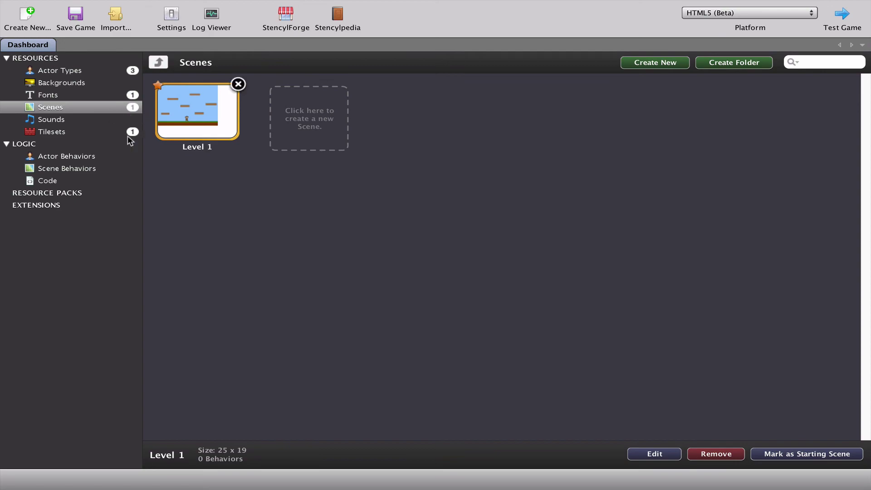
pyautogui.click(70, 68)
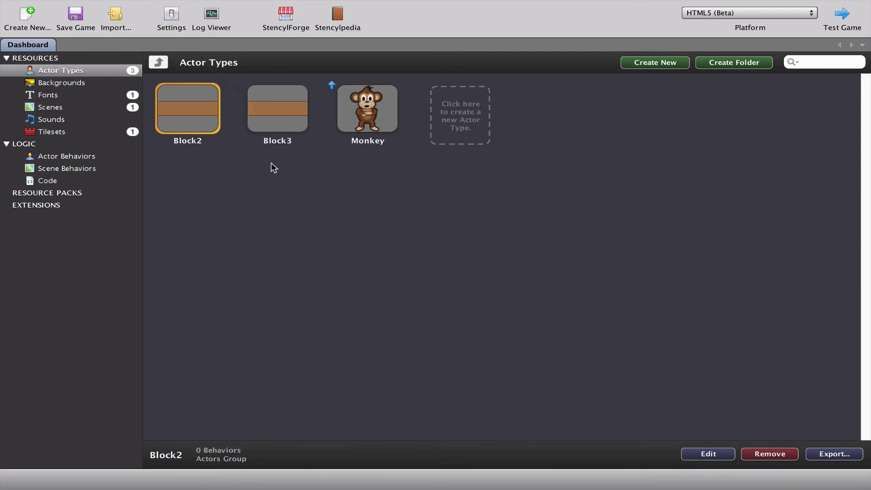